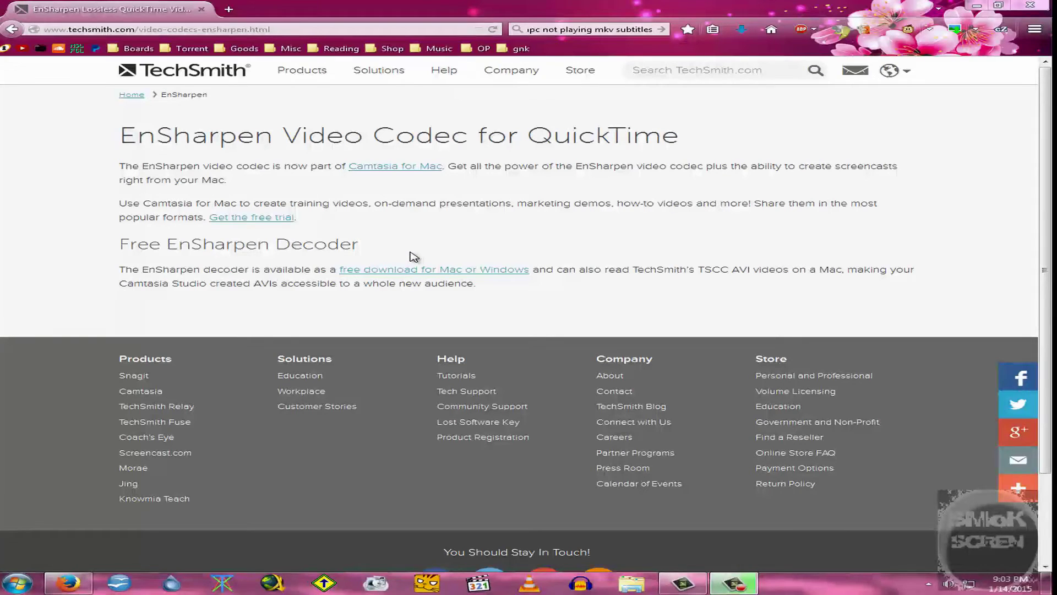
Bring back and maximize Camtasia Studio, then drop Video Tool.camrec onto Track 1
click(682, 583)
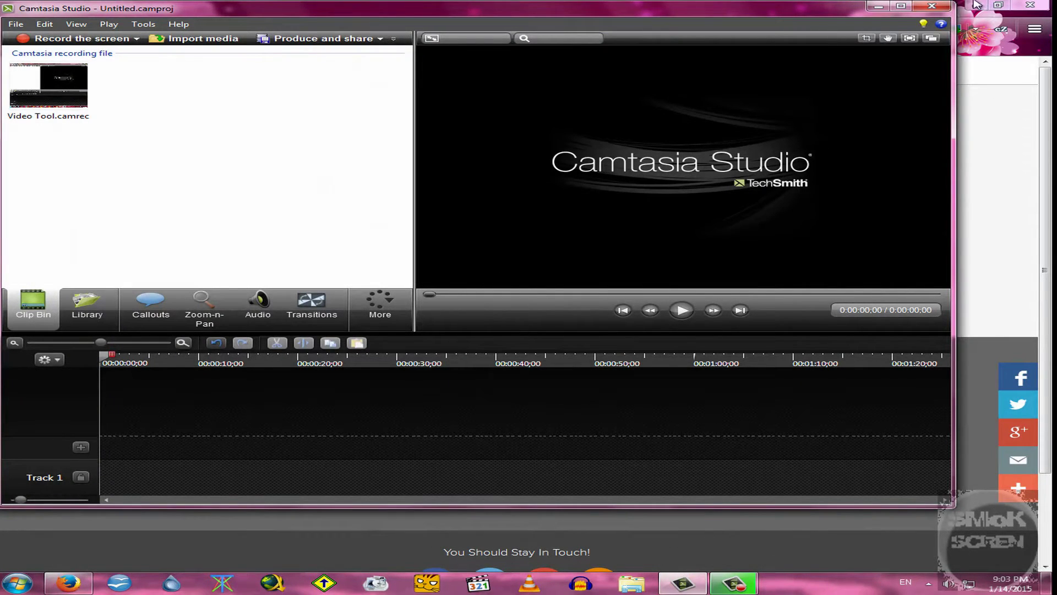
click(901, 5)
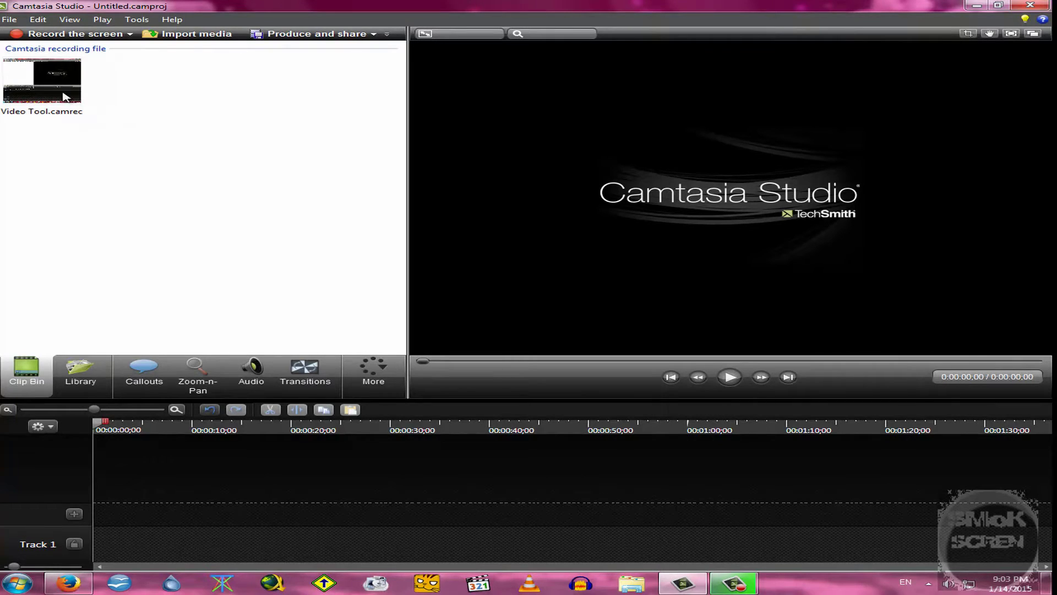
drag(42, 87, 84, 544)
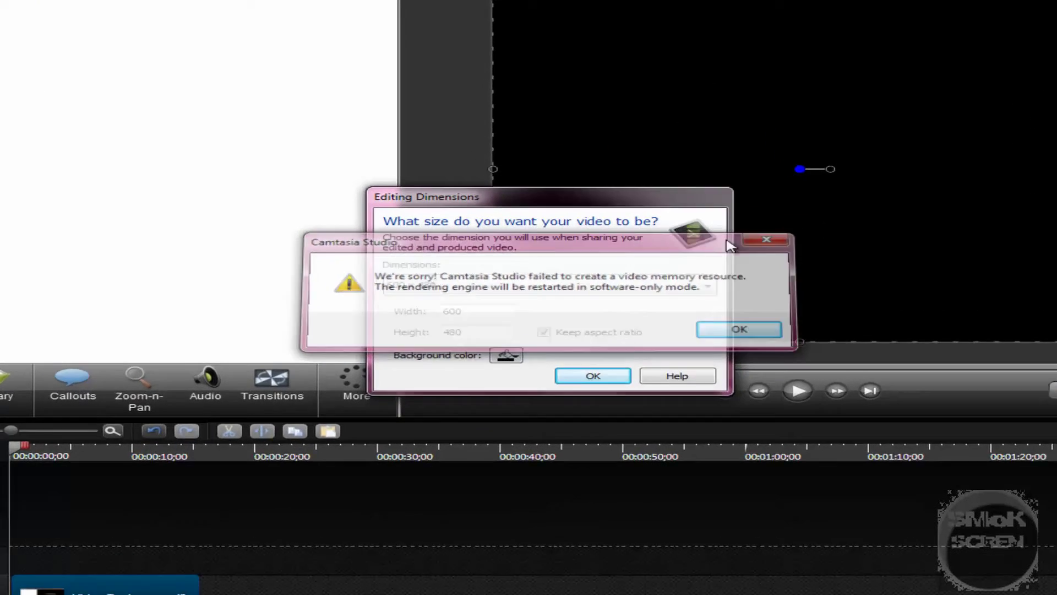
Dismiss the video memory warning and set the editing dimensions to 1280 x 1024
click(708, 257)
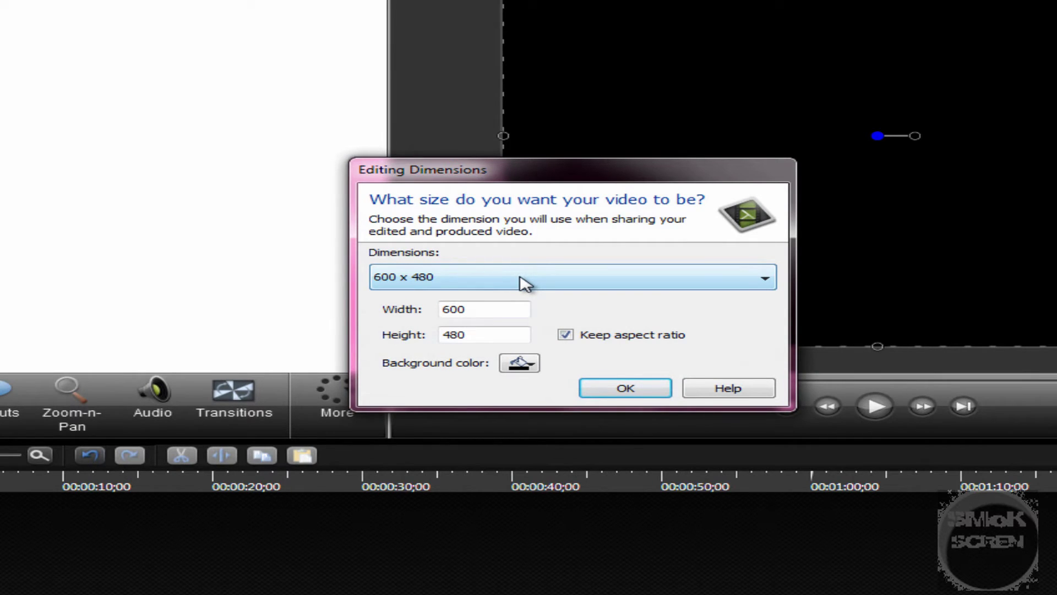
click(526, 282)
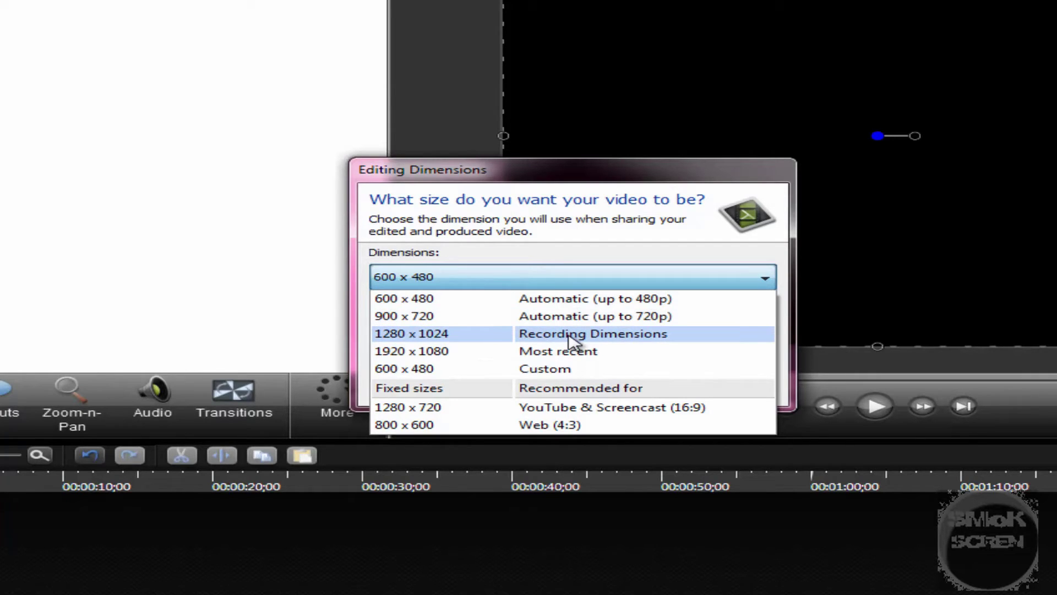
click(460, 342)
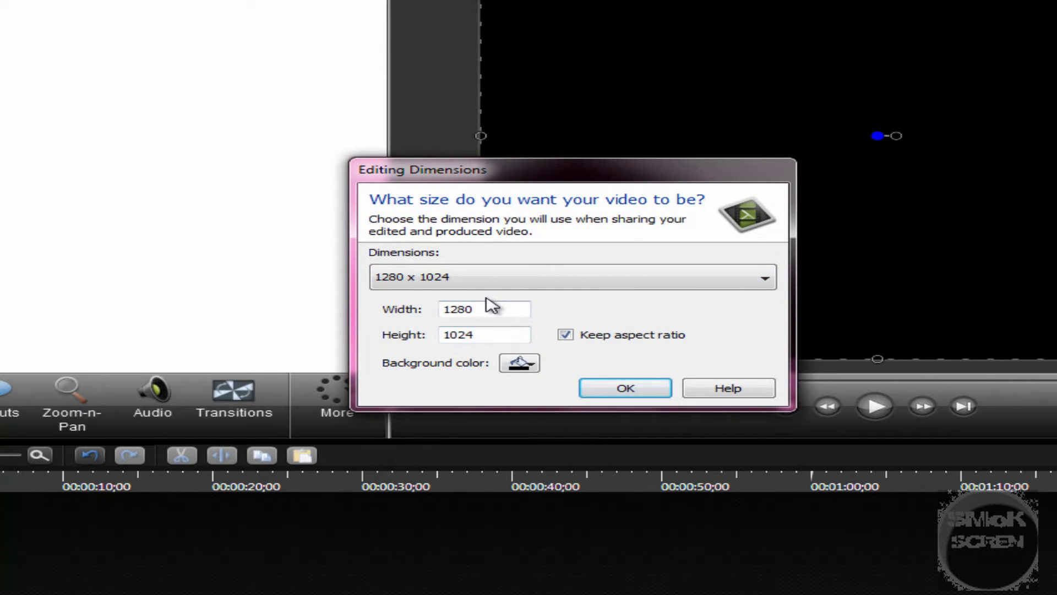
click(622, 390)
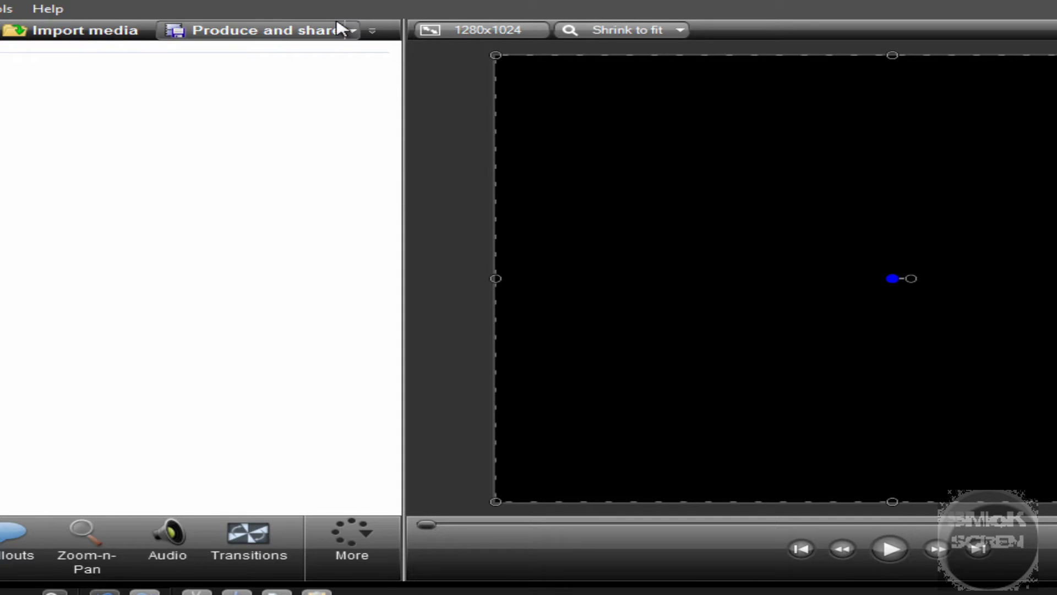
Create a new MP4 production preset named 'Video' through Produce and share's preset manager
click(322, 31)
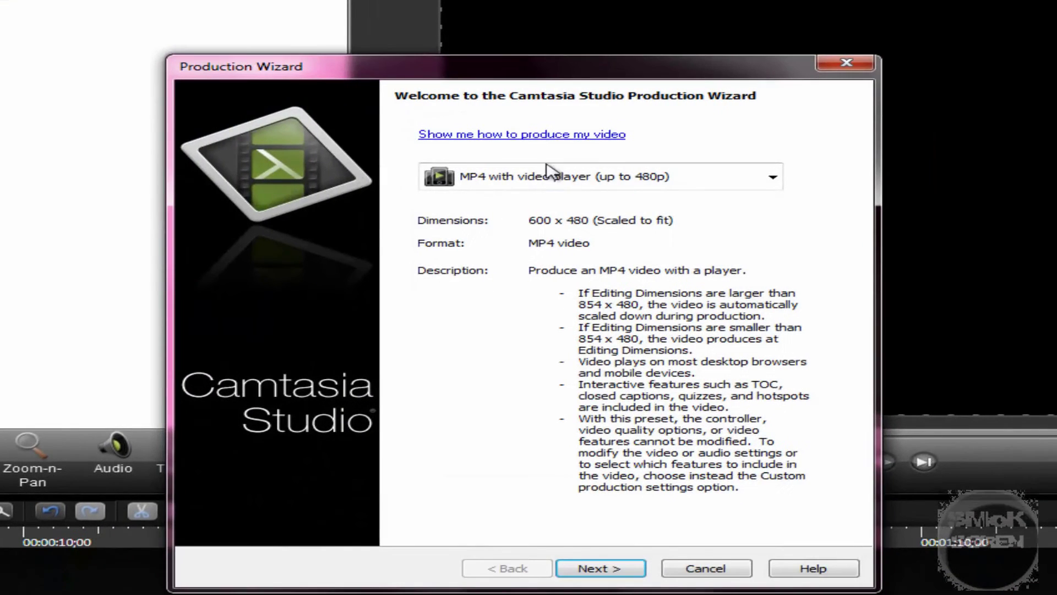
click(567, 177)
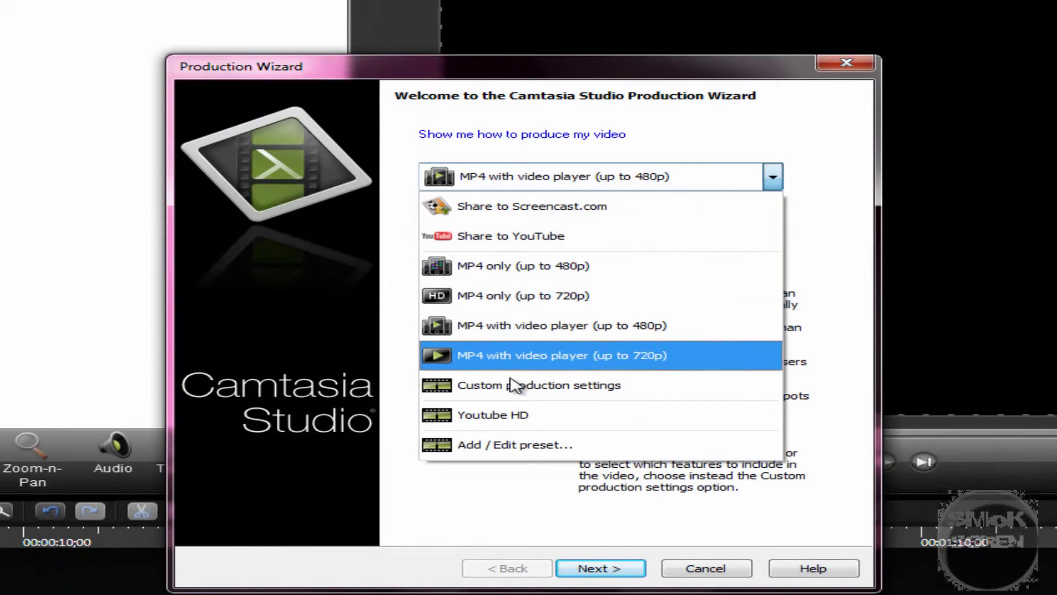
click(522, 446)
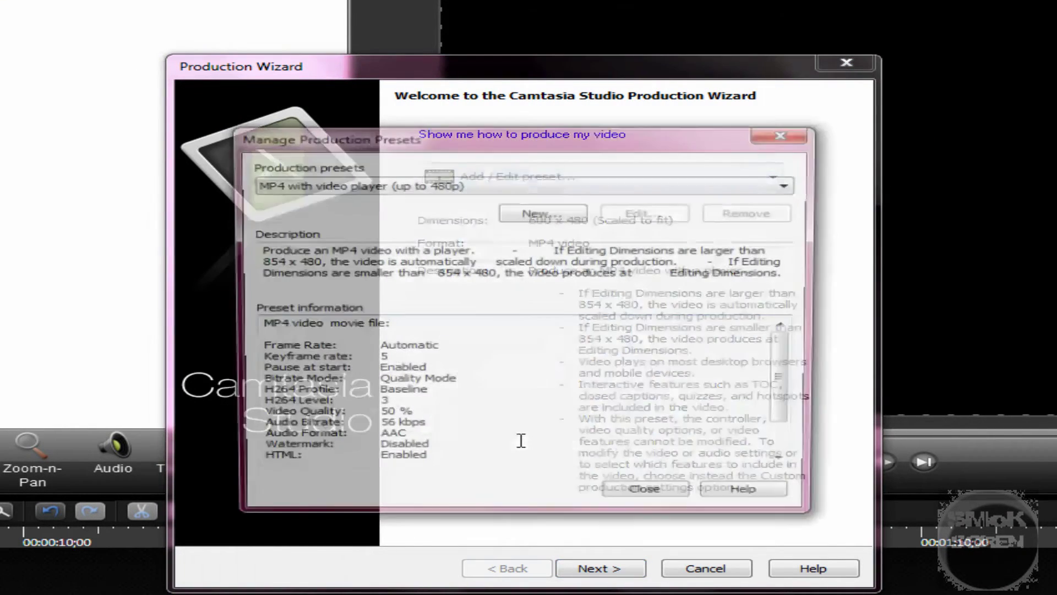
click(538, 213)
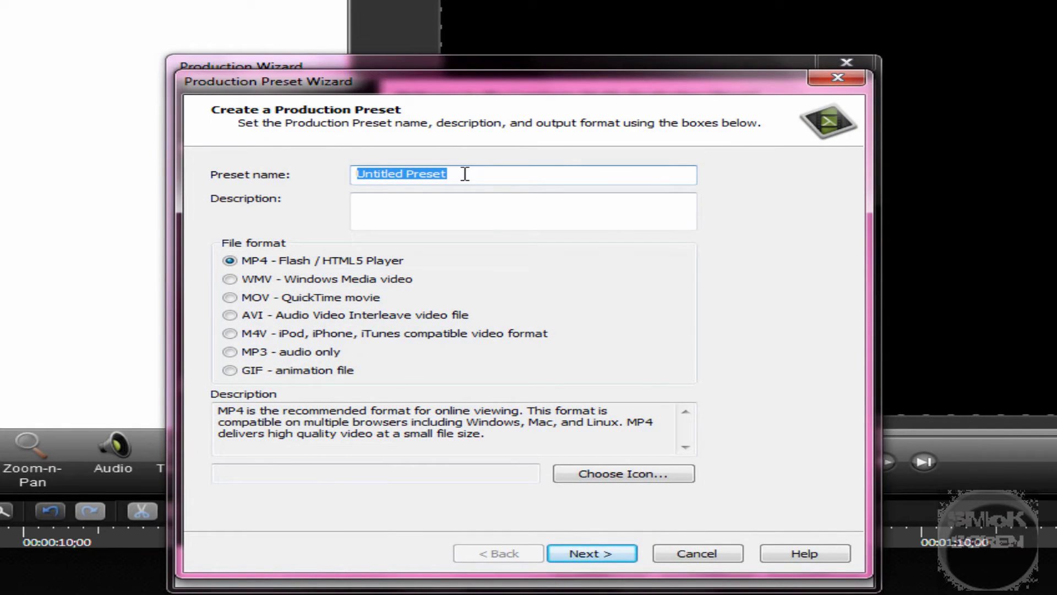
text(Video)
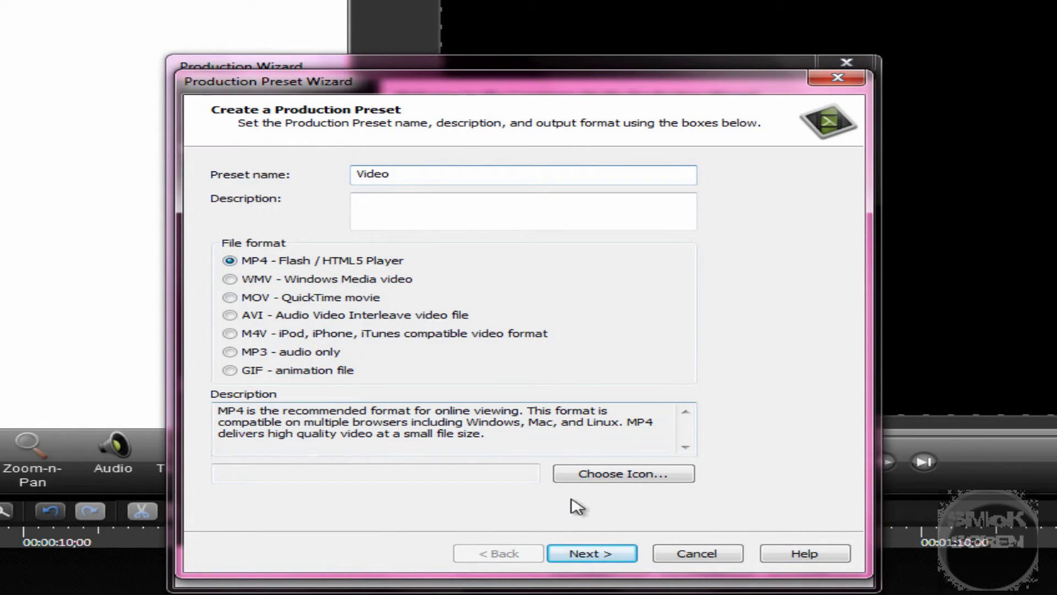
click(590, 555)
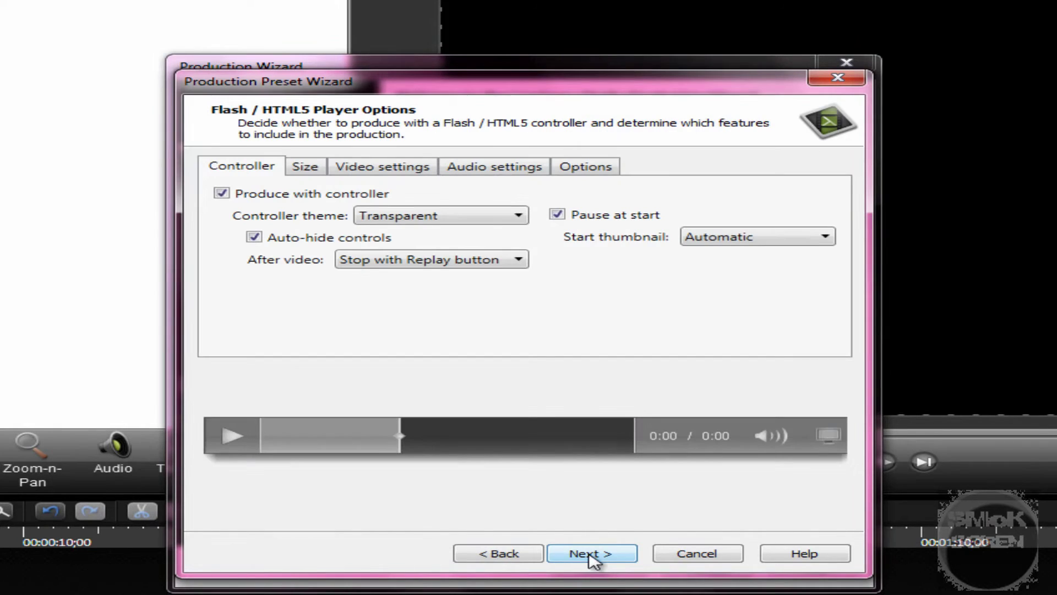
Turn off Auto calculate and Use editing dimensions, and set the embed size to 1920 x 1080
click(304, 166)
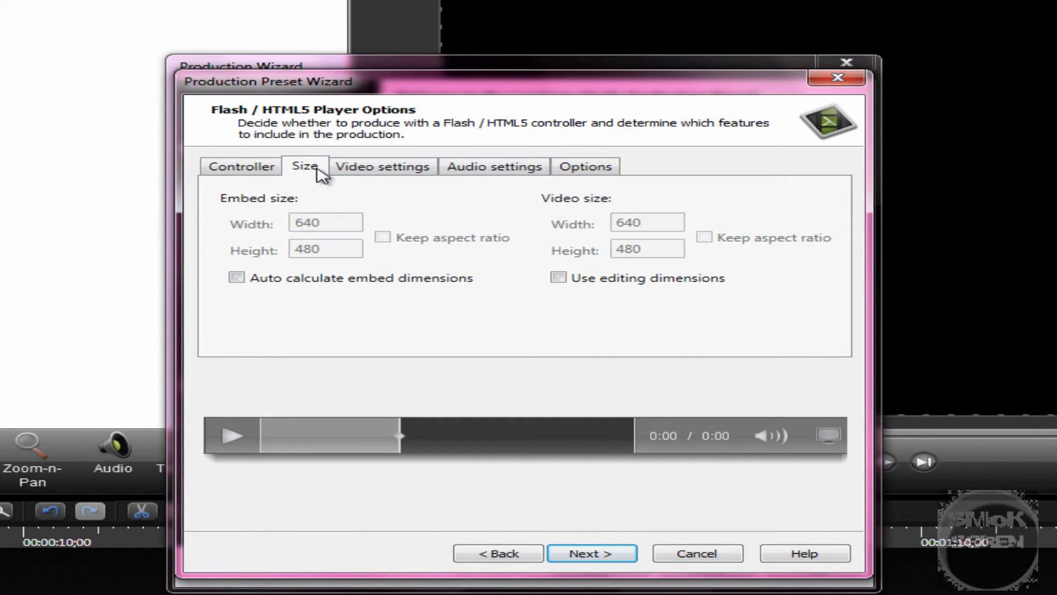
click(259, 277)
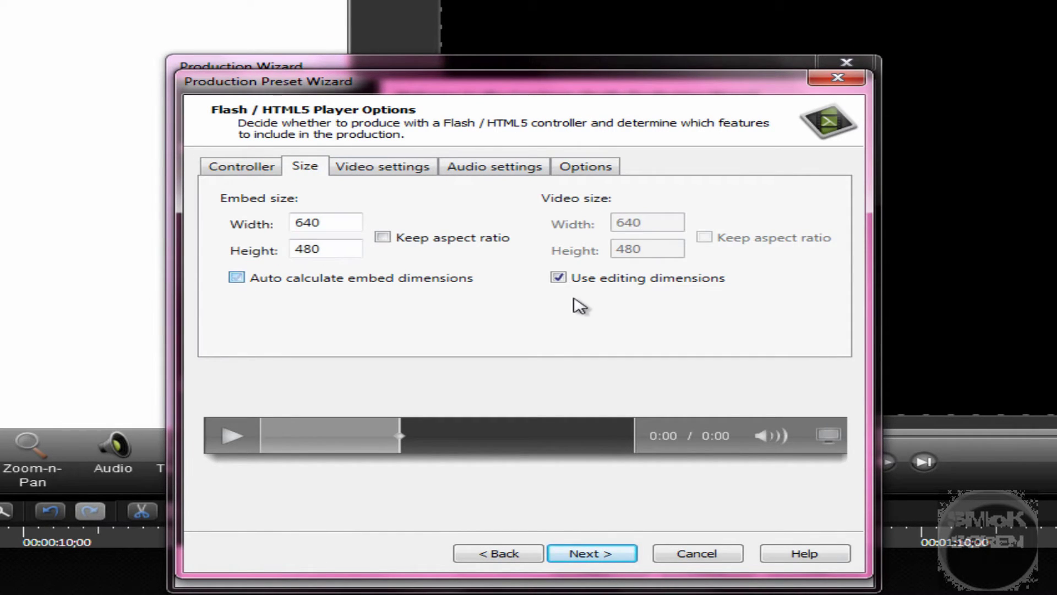
click(592, 281)
click(348, 226)
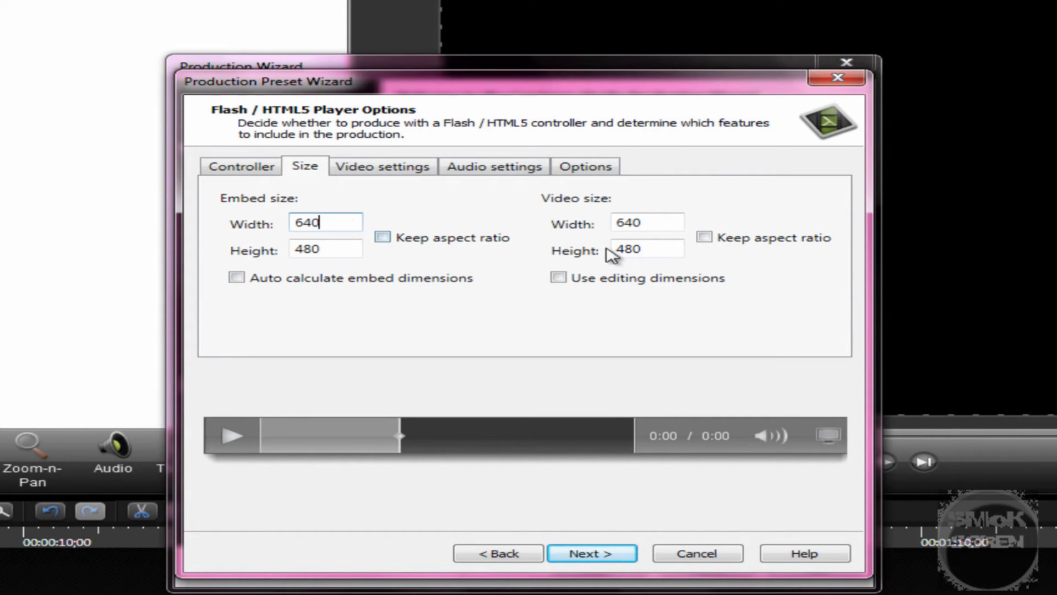
drag(354, 228, 258, 232)
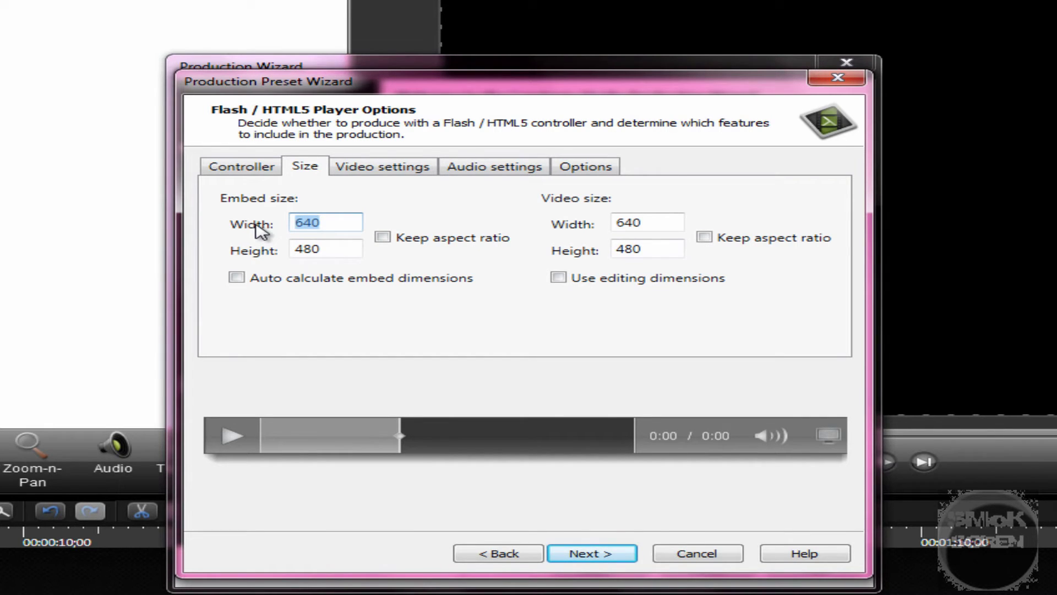
text(1920)
drag(338, 249, 267, 259)
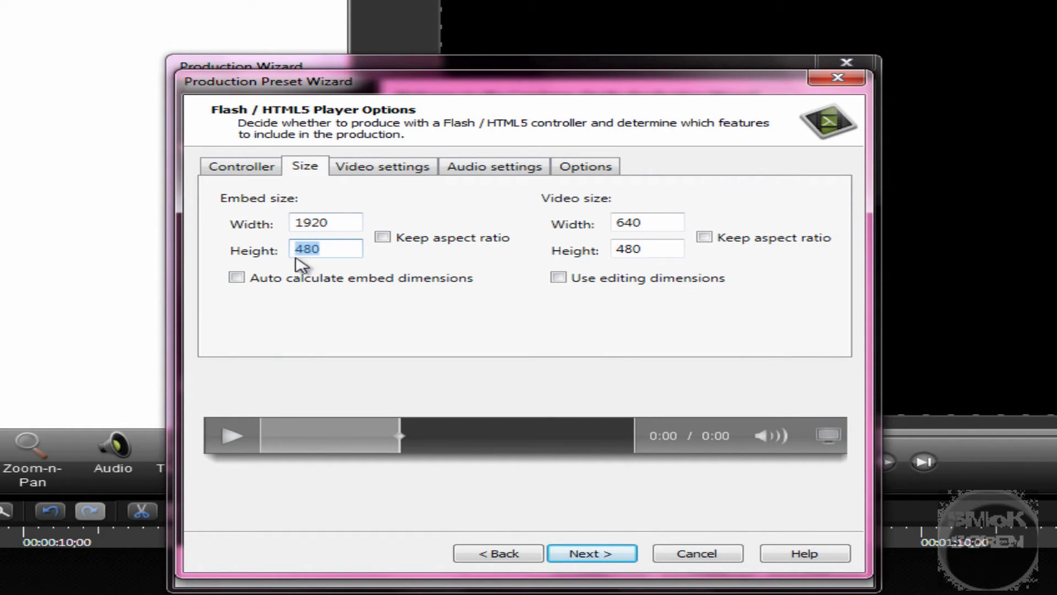
text(1080)
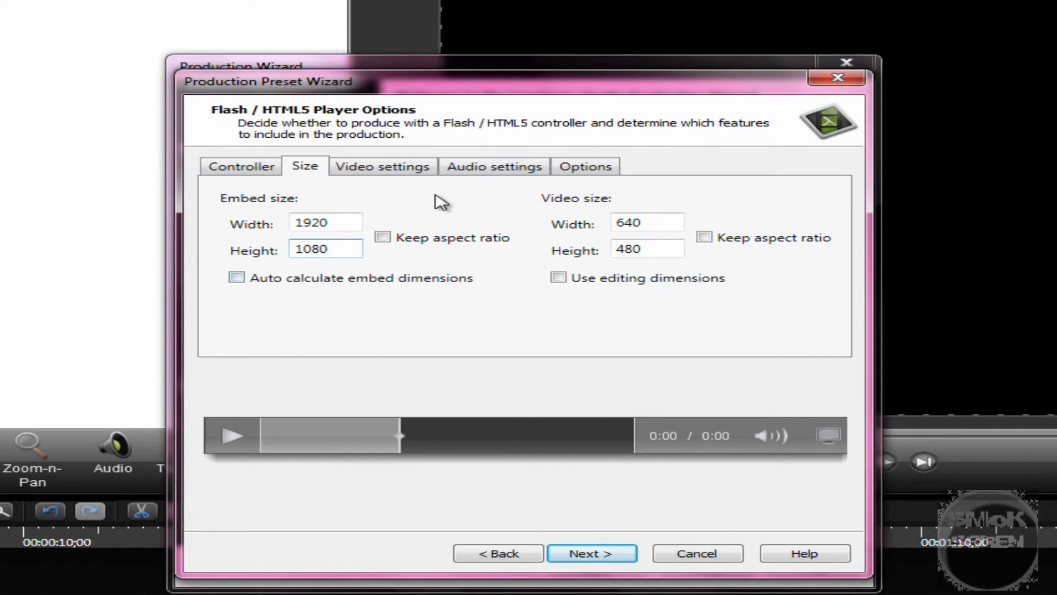
Set the preset's video size to 1920 x 1080
drag(649, 223, 516, 231)
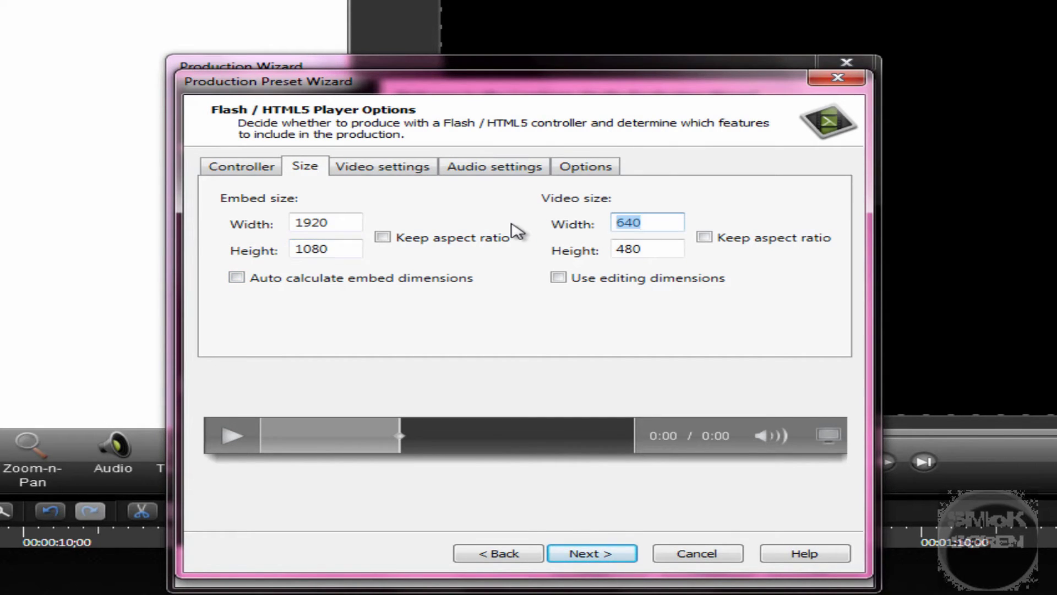
text(1920)
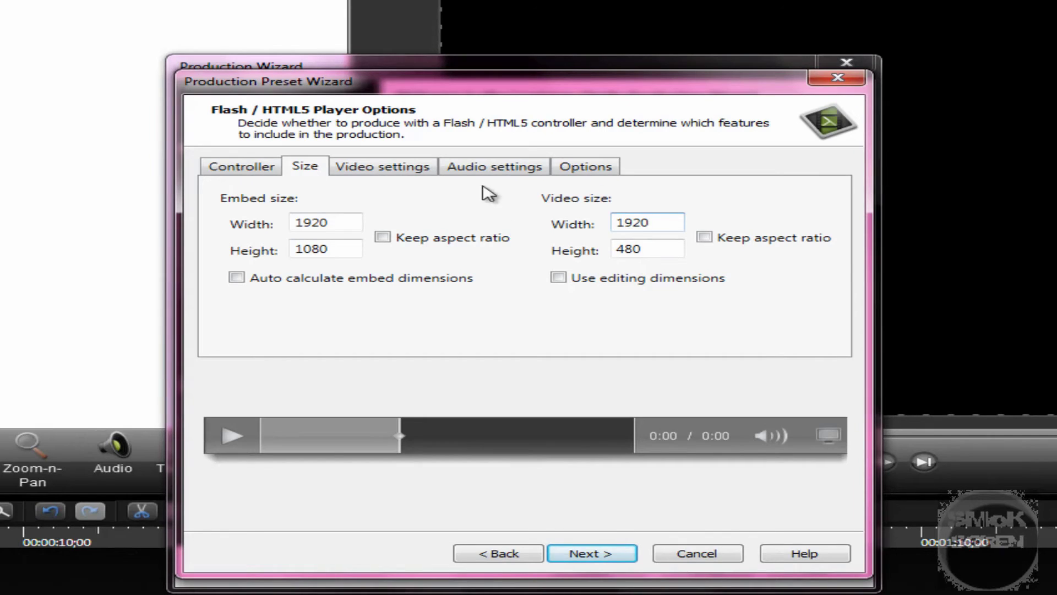
drag(675, 250, 555, 255)
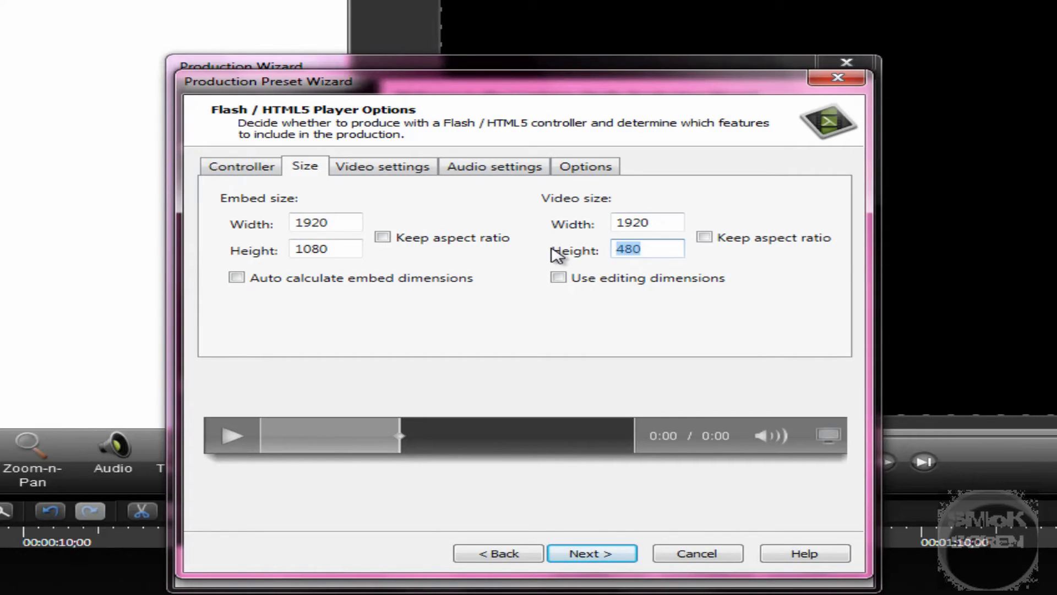
text(1080)
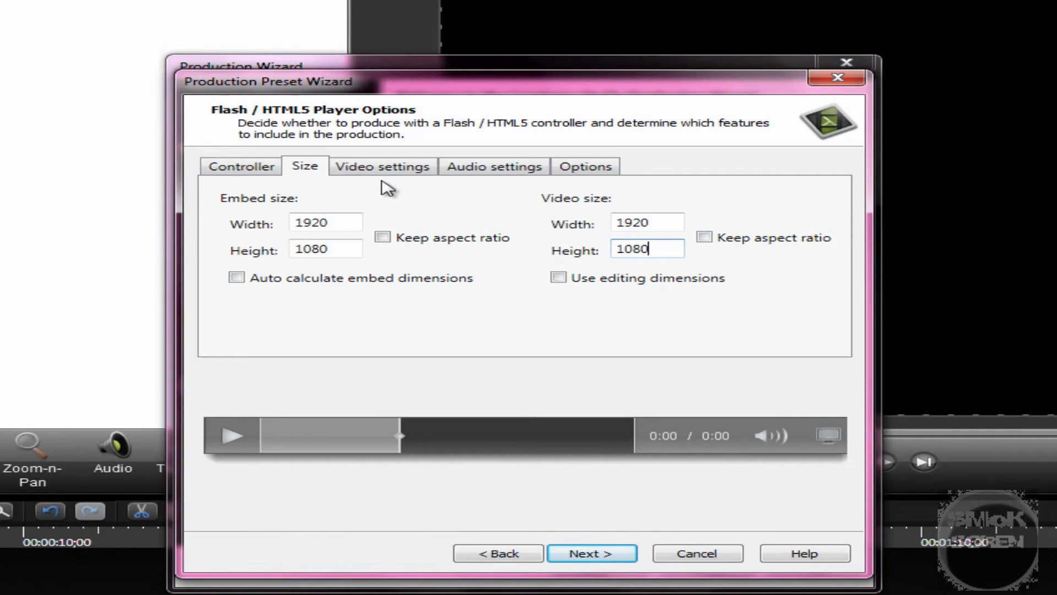
click(398, 171)
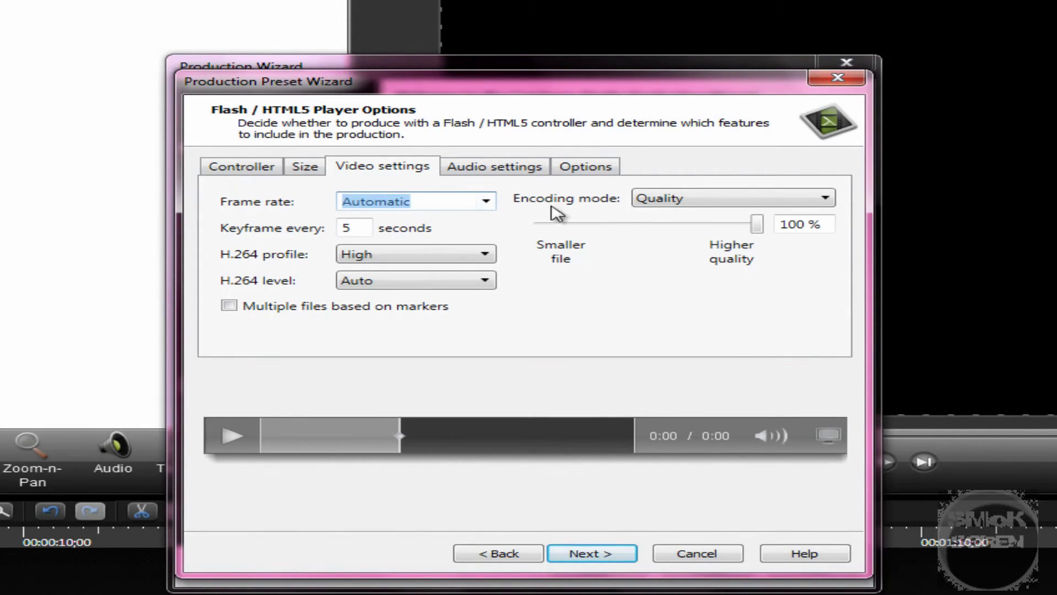
Keep Quality encoding mode and 128 kbps audio, then continue to the Video Options page
click(691, 206)
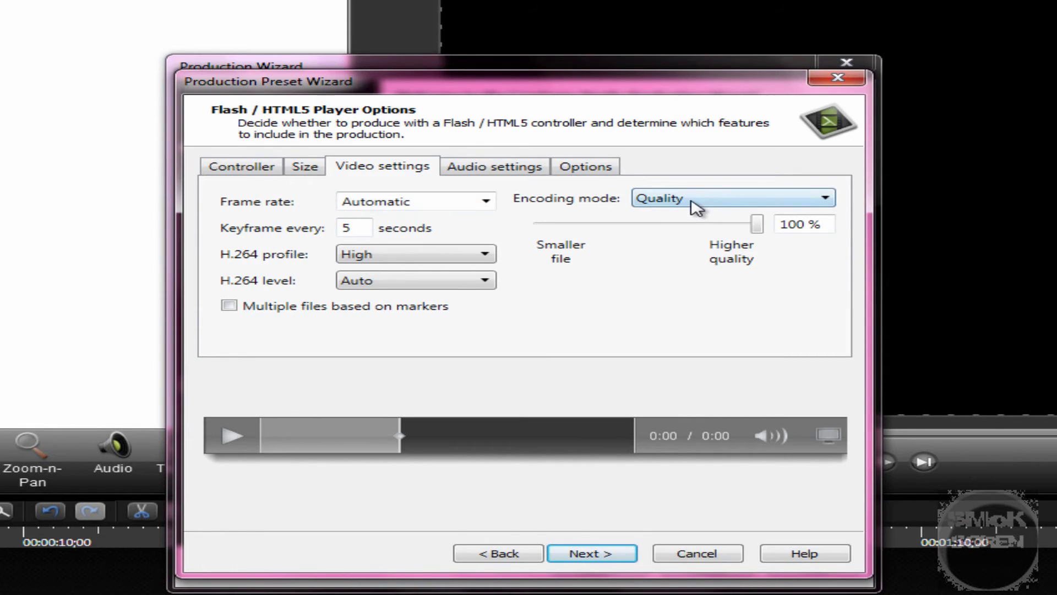
click(697, 208)
click(459, 176)
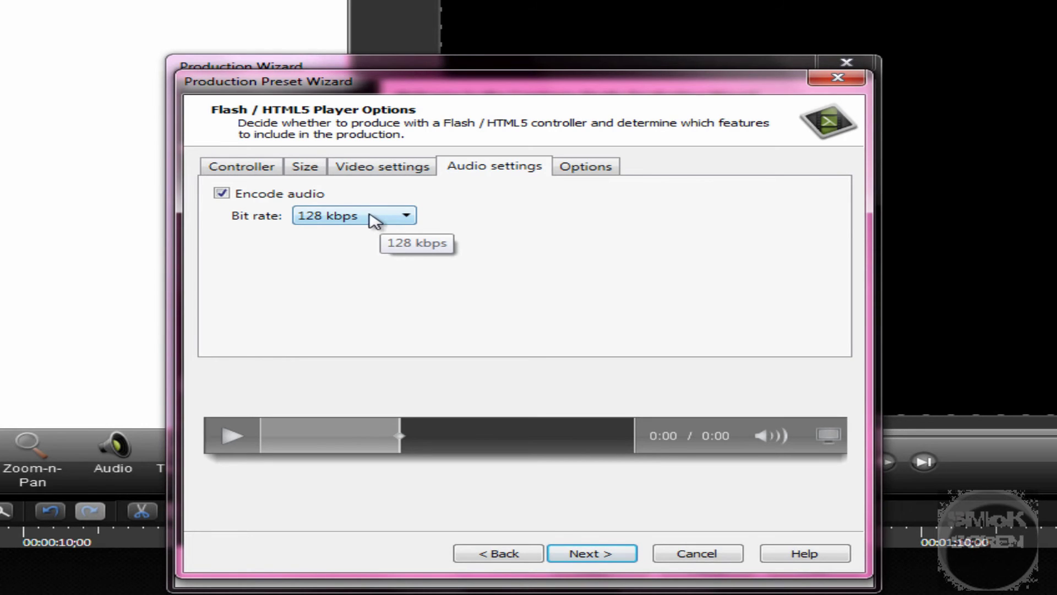
click(594, 556)
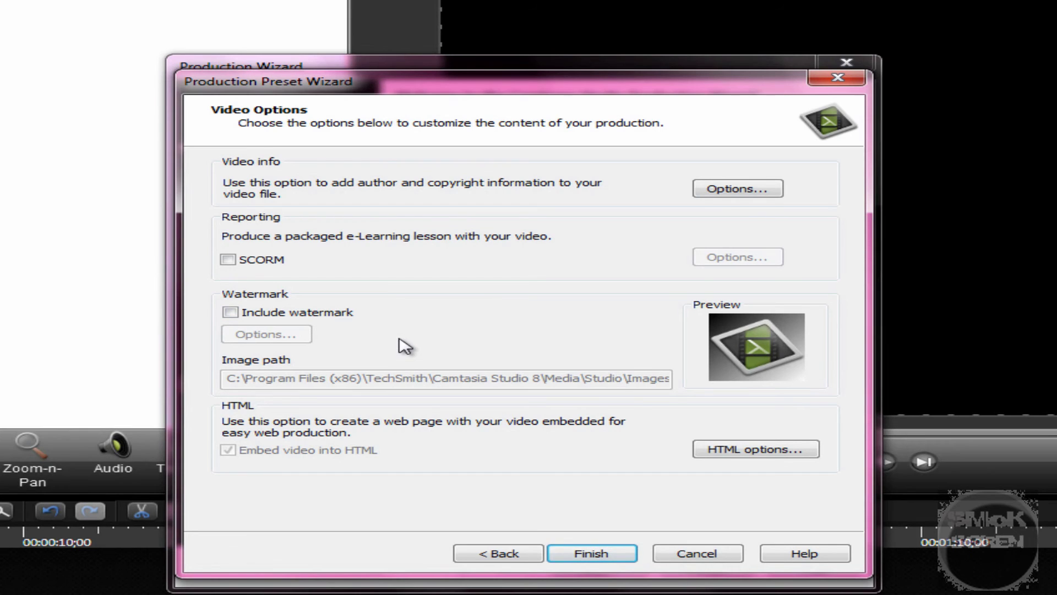
Finish the Video preset and select it in the Production Wizard's preset list
click(600, 560)
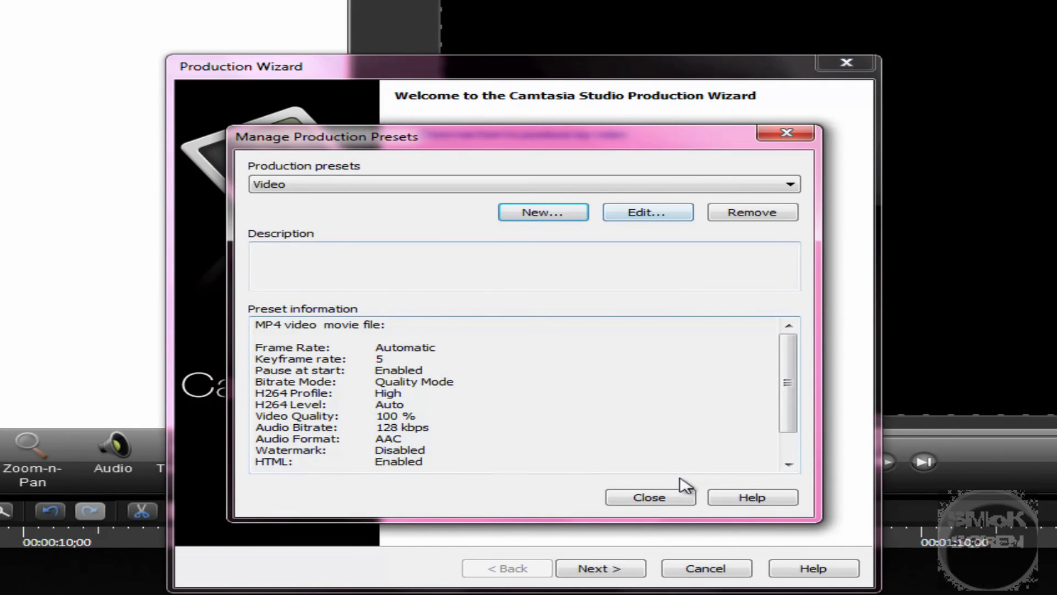
click(662, 502)
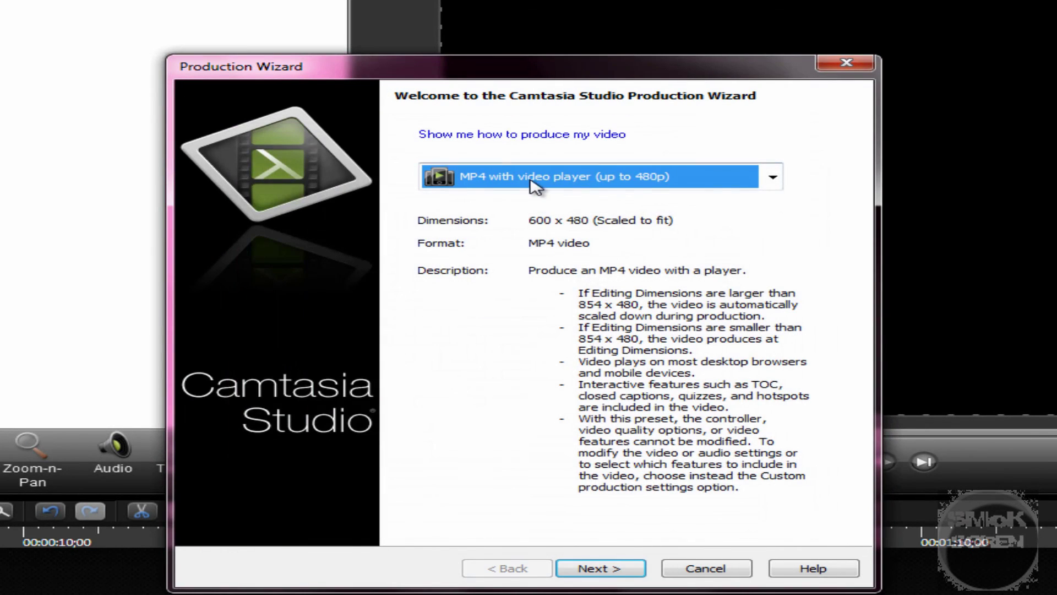
click(537, 183)
click(542, 421)
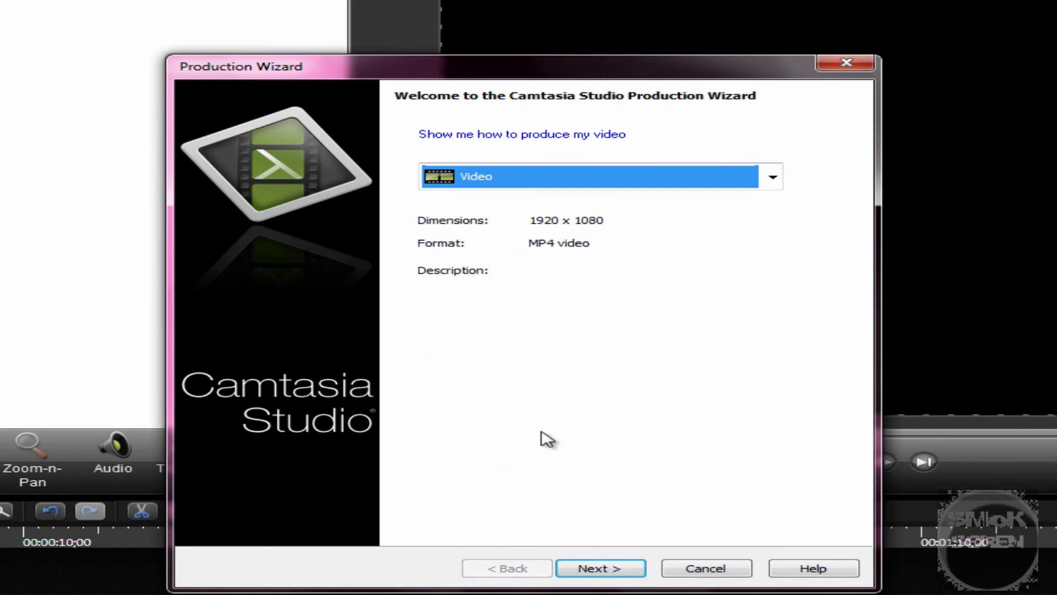